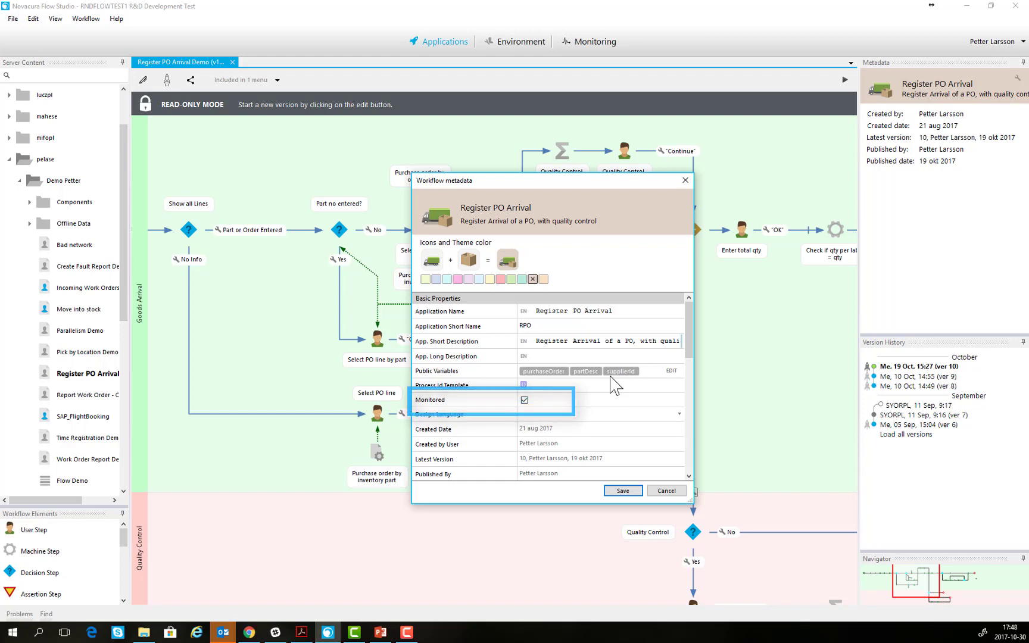
Step: Review the full list of public variables in the Register PO Arrival metadata and close it without changes
{"action": "left_click", "coordinate": [672, 371]}
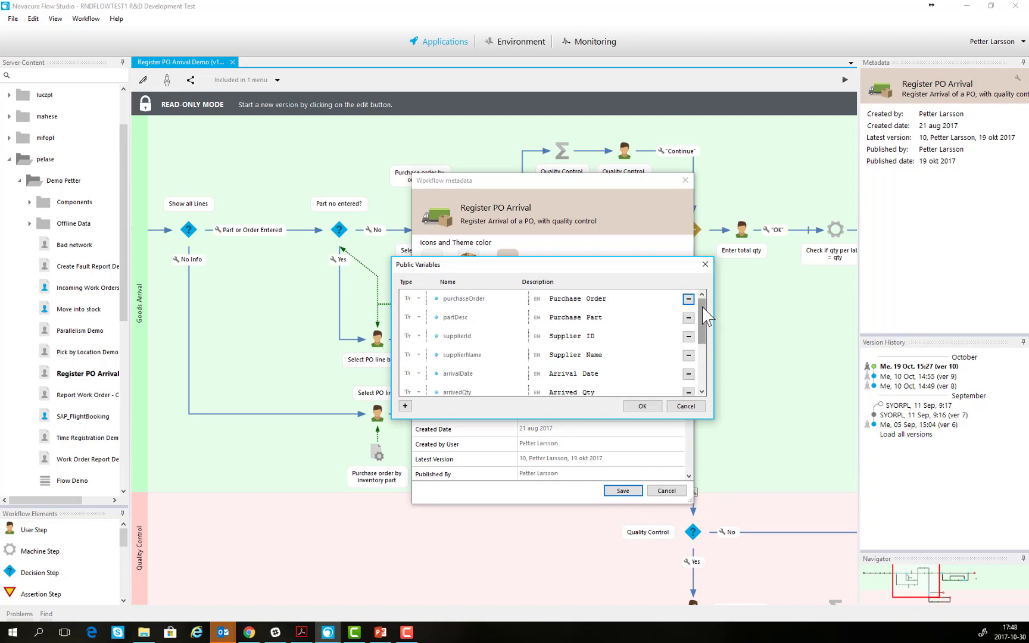
{"action": "left_click_drag", "start_coordinate": [707, 316], "coordinate": [716, 369]}
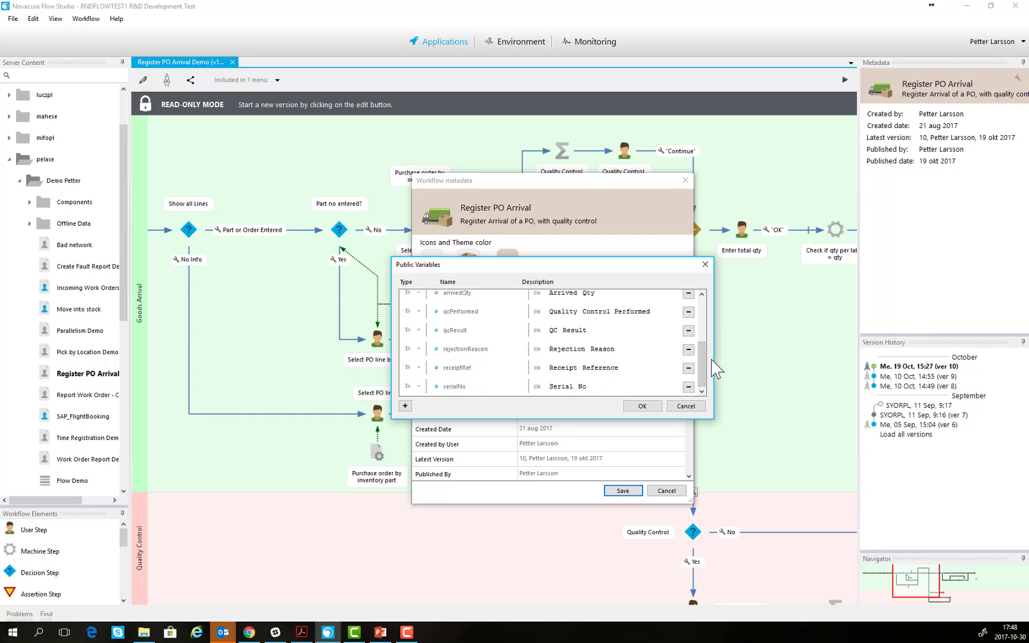
{"action": "left_click", "coordinate": [685, 407]}
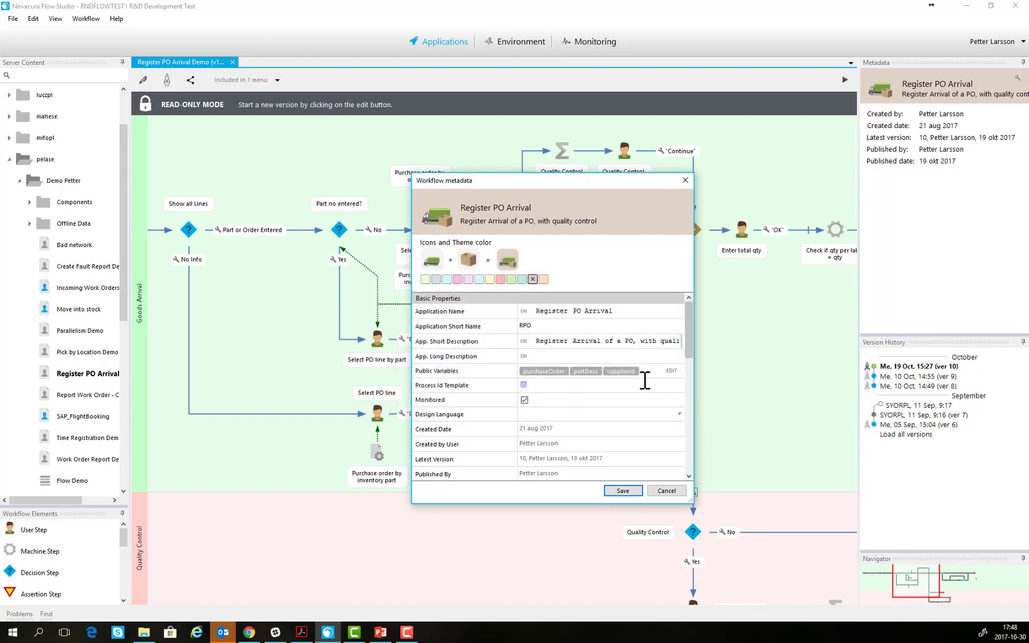
Step: Try {purchaseOrder} as the Process Id Template, clear it and cancel the workflow metadata changes
{"action": "left_click_drag", "start_coordinate": [543, 325], "coordinate": [524, 325]}
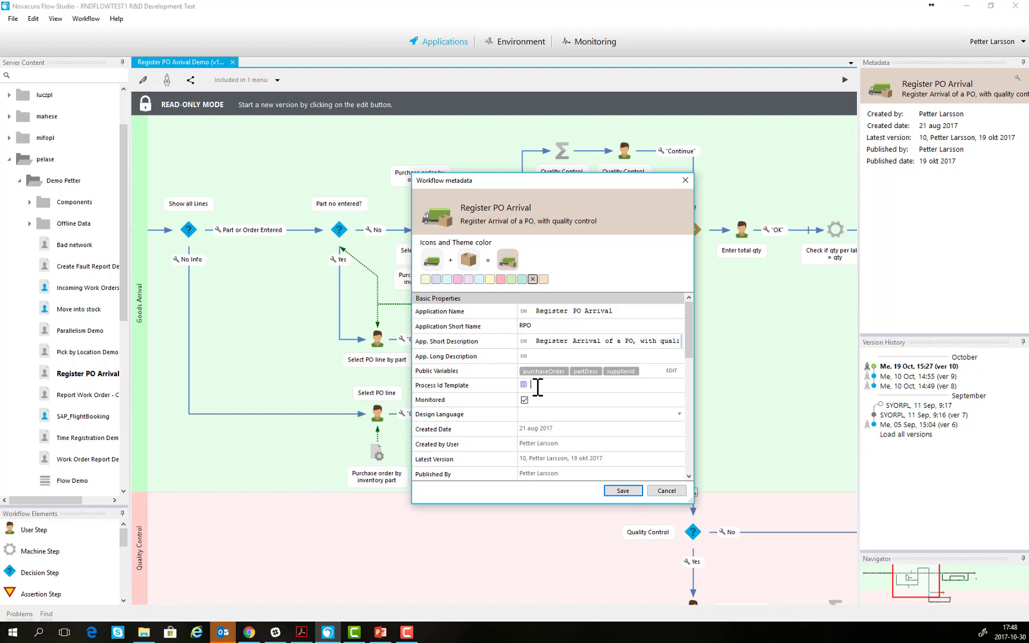
{"action": "type", "text": "{"}
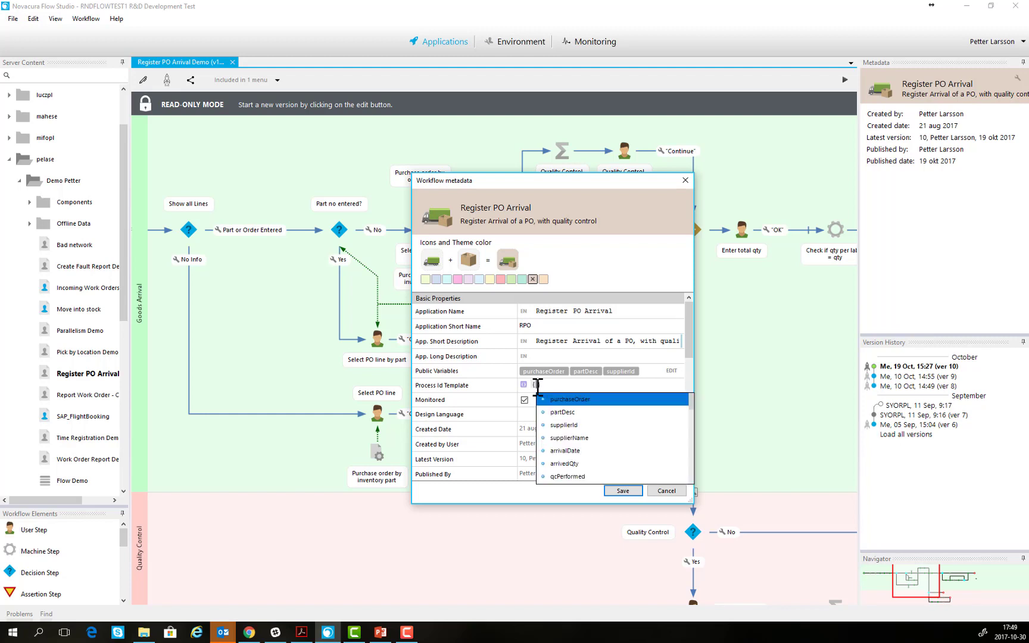
{"action": "key", "text": "Return"}
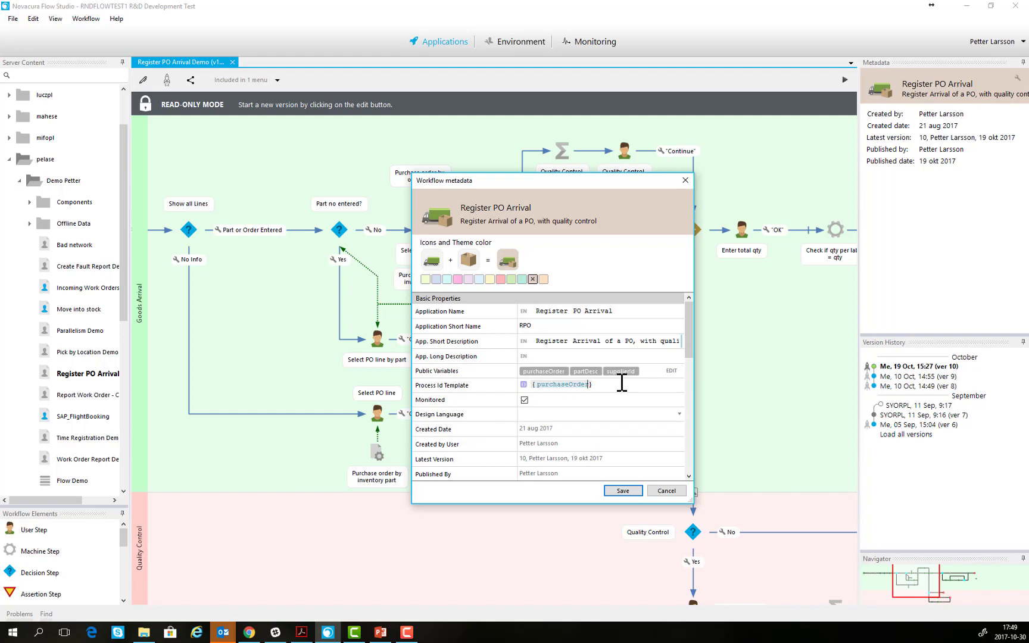
{"action": "left_click_drag", "start_coordinate": [592, 384], "coordinate": [526, 386]}
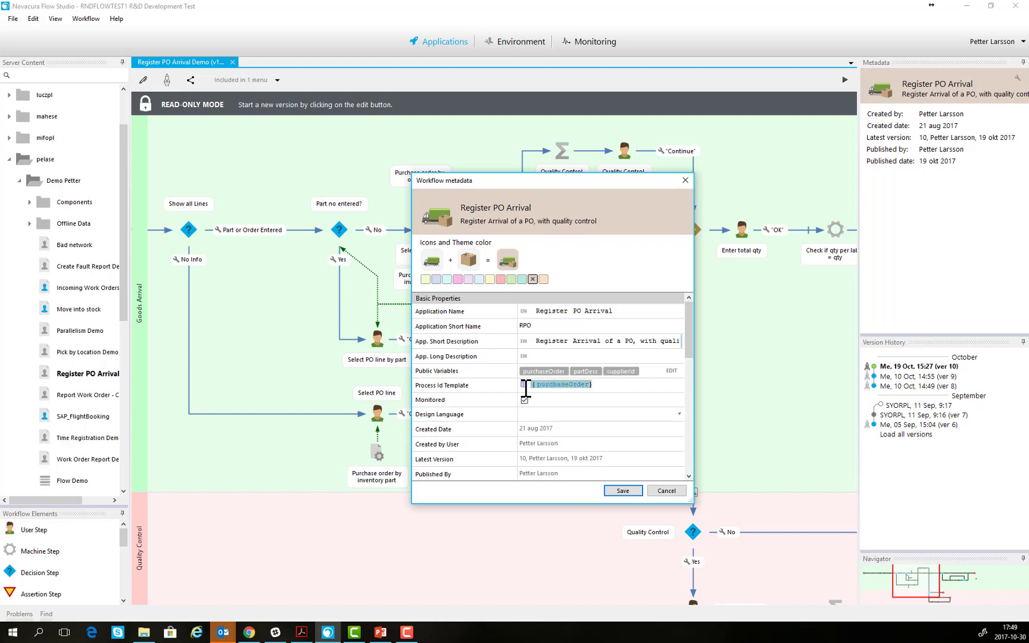
{"action": "key", "text": "BackSpace"}
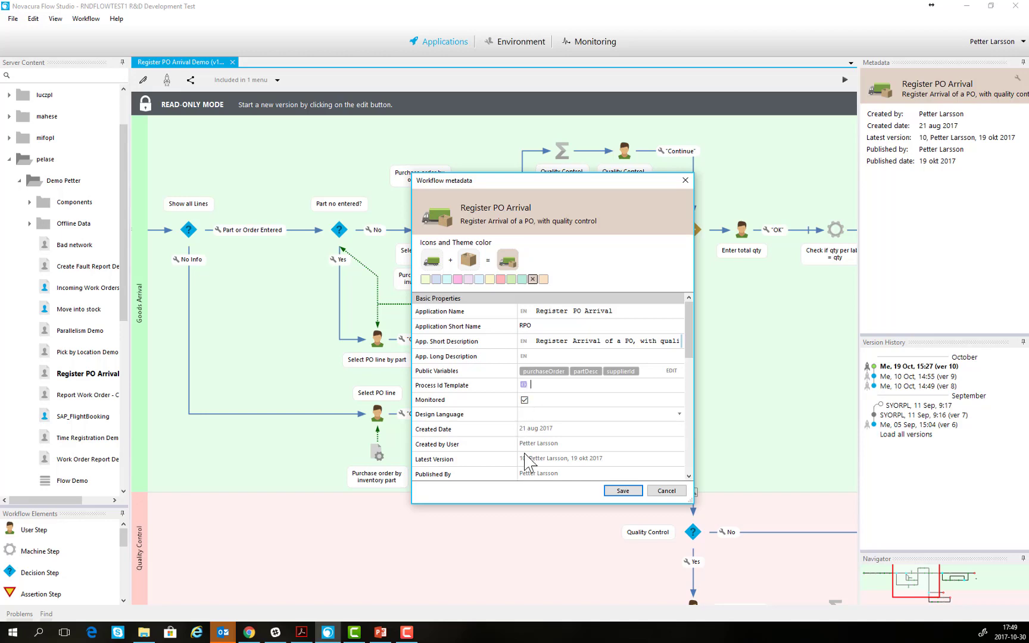
{"action": "left_click", "coordinate": [667, 491]}
Step: Start a new version of the workflow and map the serialNo public variable to the serialNo workflow variable
{"action": "left_click", "coordinate": [144, 82]}
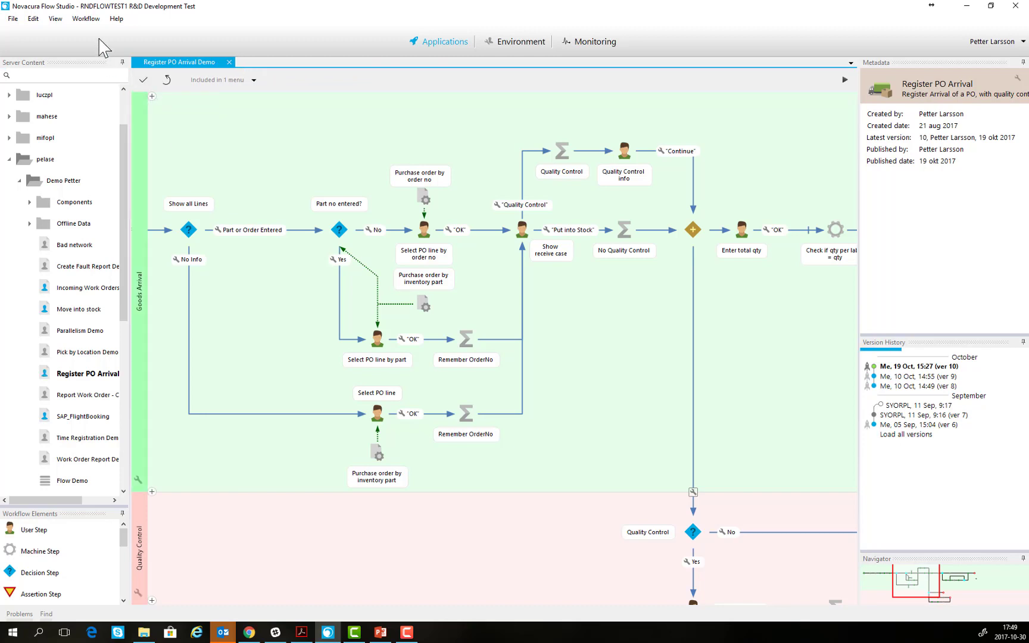
{"action": "left_click", "coordinate": [86, 18]}
{"action": "left_click", "coordinate": [102, 33]}
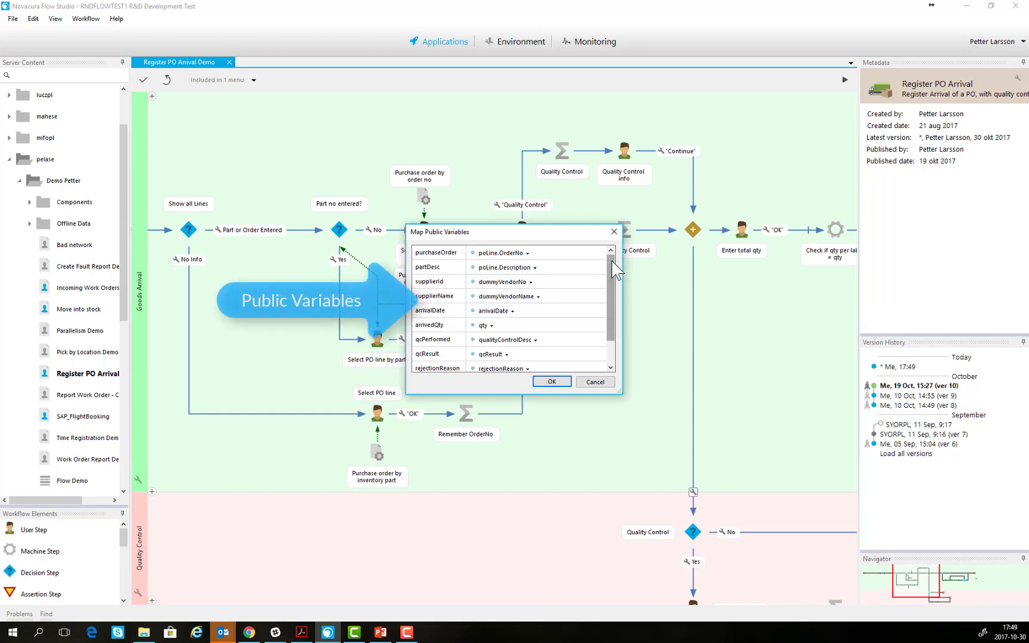
{"action": "left_click_drag", "start_coordinate": [616, 271], "coordinate": [605, 311]}
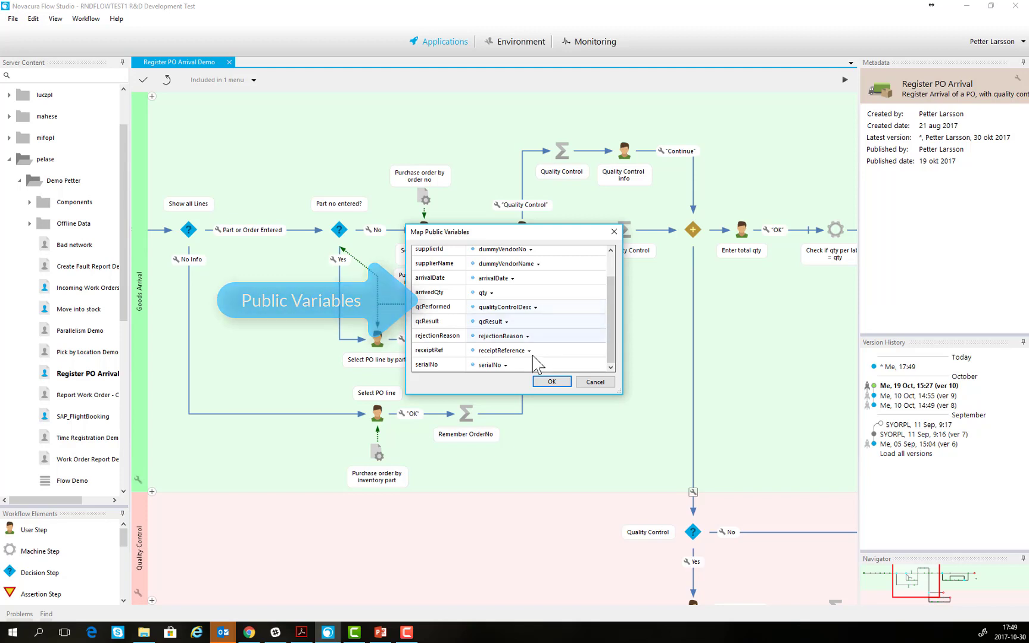
{"action": "left_click", "coordinate": [506, 365]}
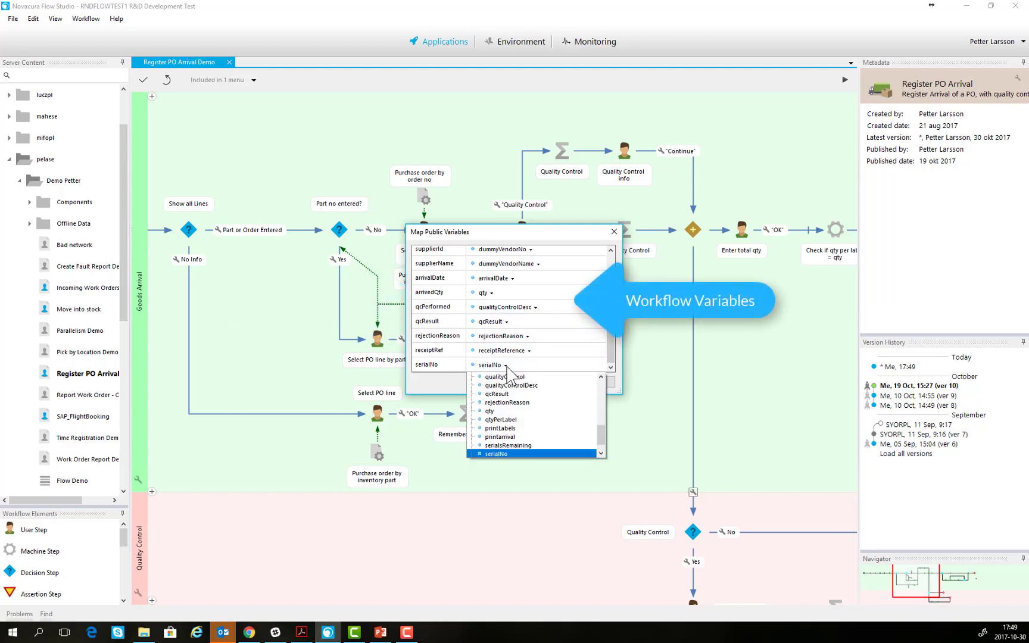
{"action": "left_click", "coordinate": [510, 454]}
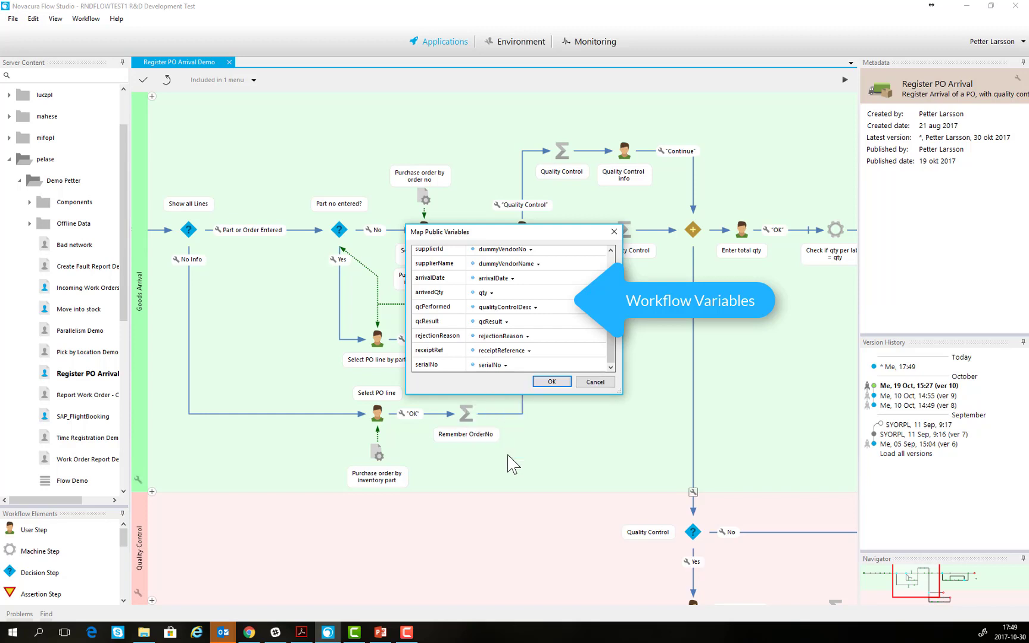
{"action": "left_click", "coordinate": [552, 383]}
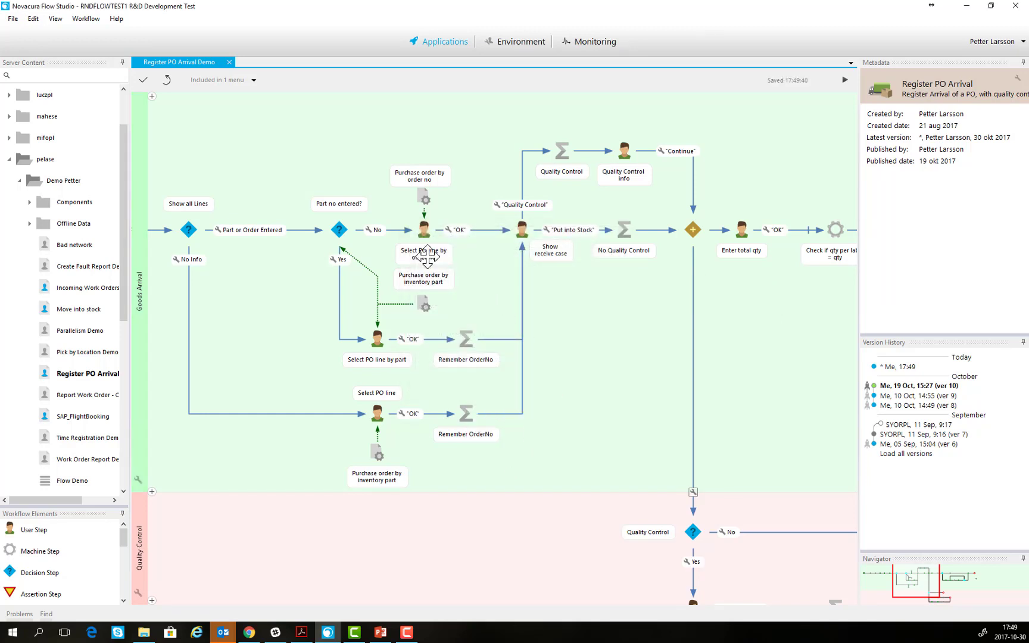
Step: Commit the edited workflow version without a message and publish it
{"action": "left_click", "coordinate": [143, 81]}
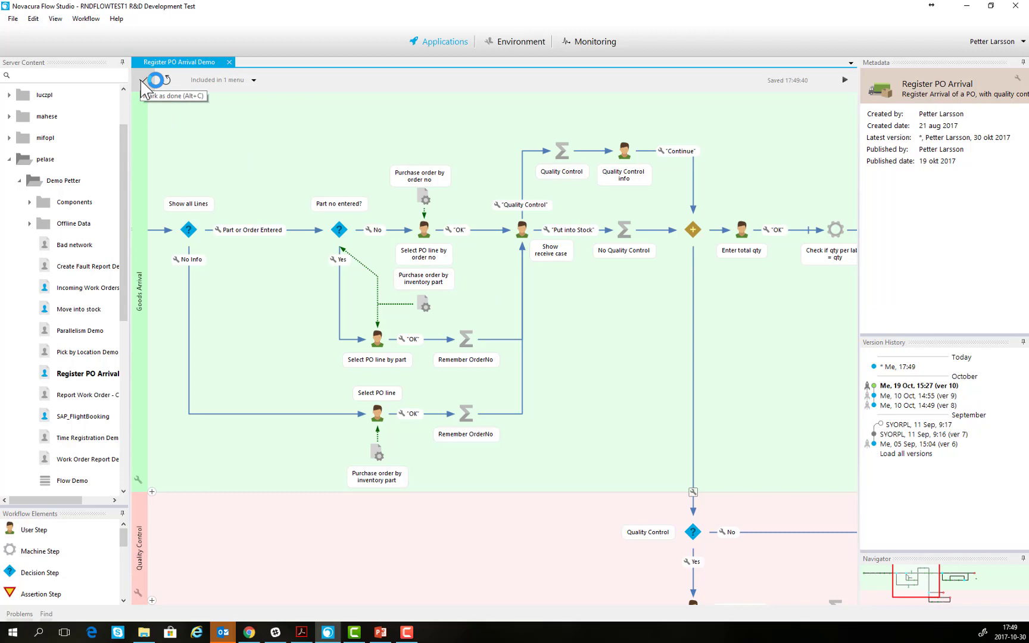
{"action": "left_click", "coordinate": [142, 82]}
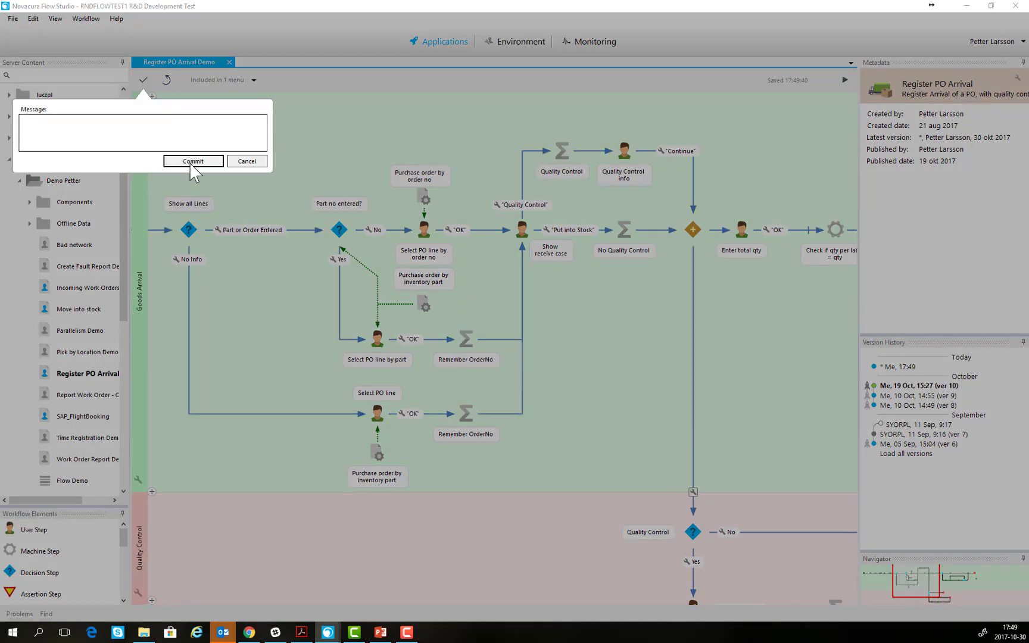
{"action": "left_click", "coordinate": [192, 162]}
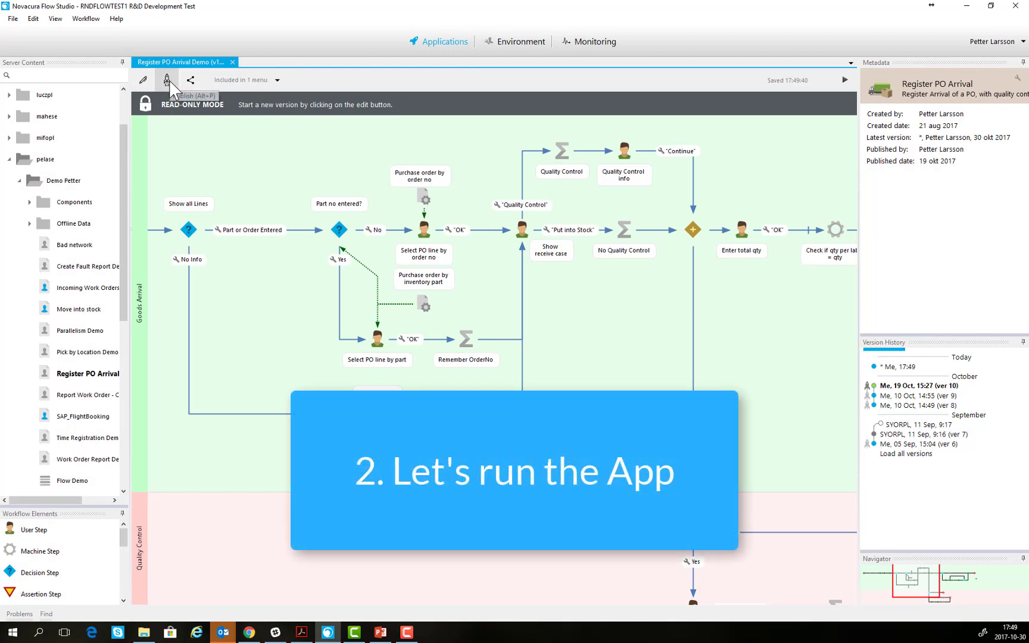
{"action": "left_click", "coordinate": [167, 81]}
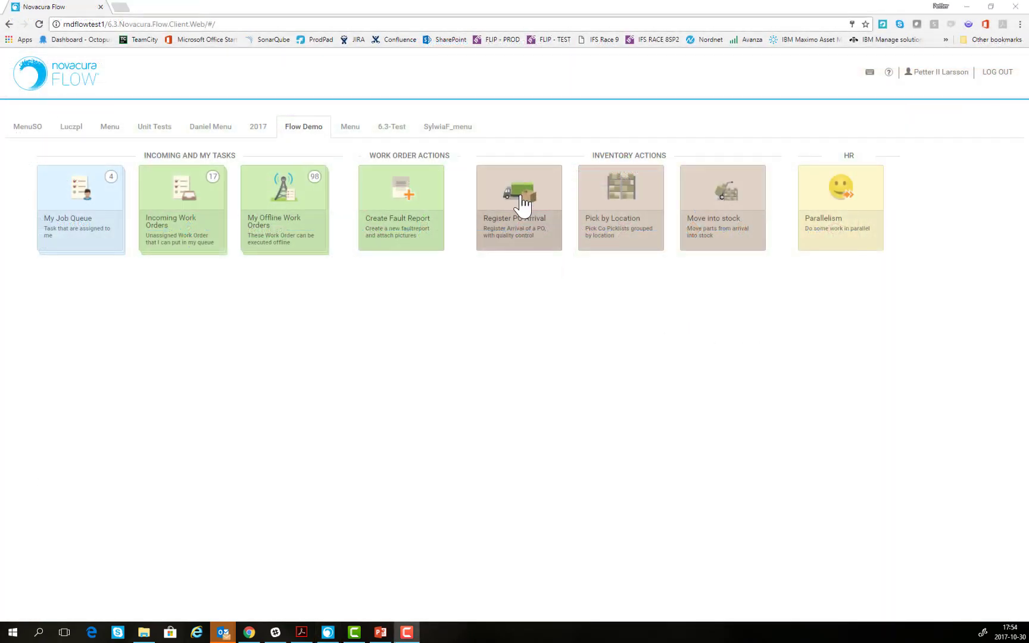
Step: In the Novacura Flow web client, start Register PO Arrival and submit "A tutorial" as the receipt reference
{"action": "left_click", "coordinate": [522, 204]}
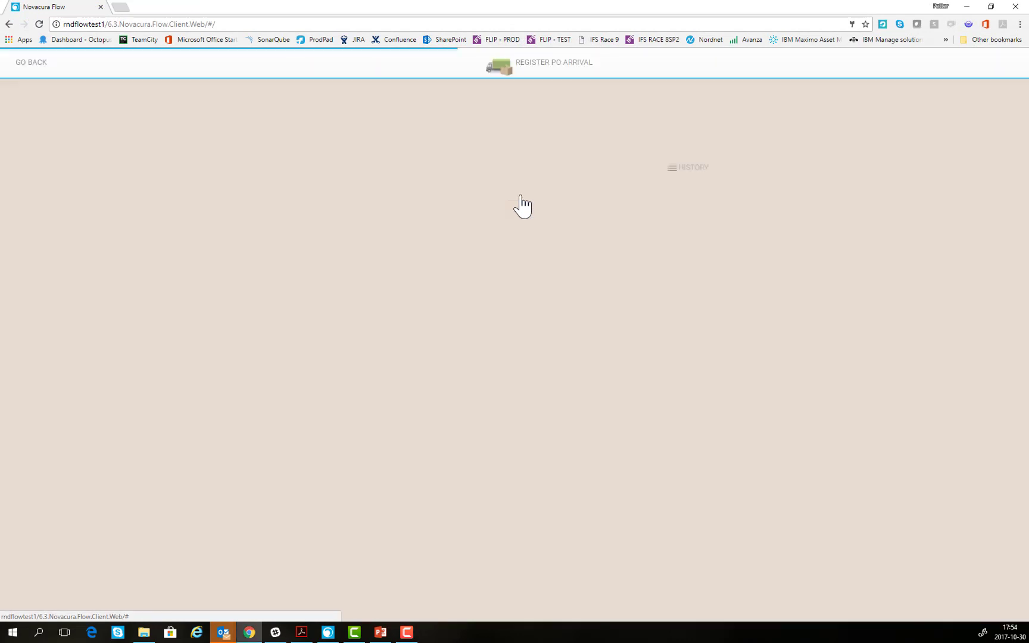
{"action": "type", "text": "At"}
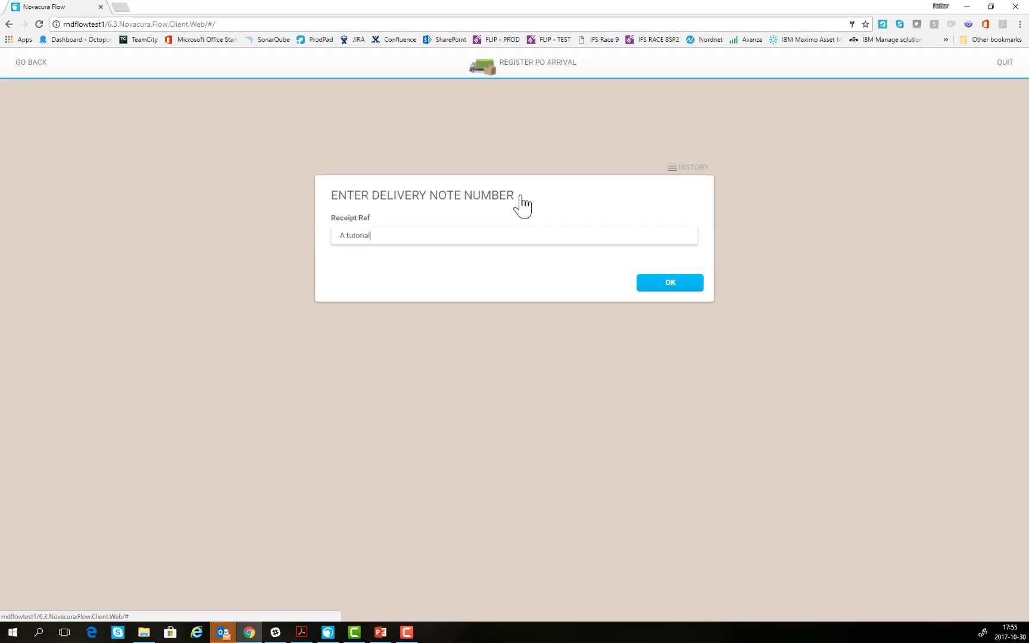
{"action": "left_click", "coordinate": [661, 286]}
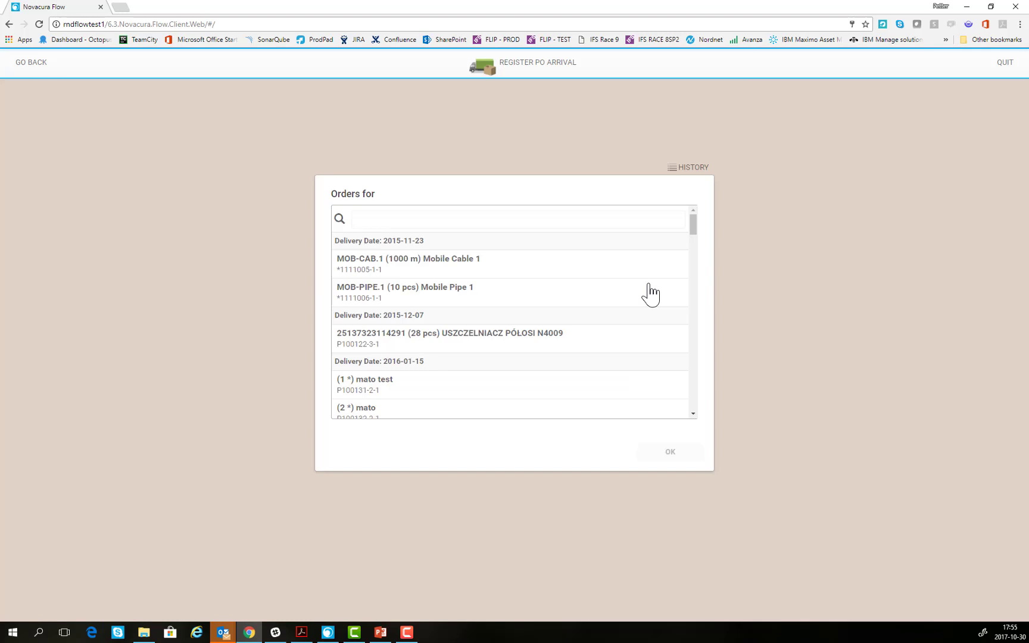
Step: Choose the MOB-CAB.1 (1000 m) Mobile Cable 1 order line and send its arrival to Quality Control
{"action": "left_click", "coordinate": [510, 262]}
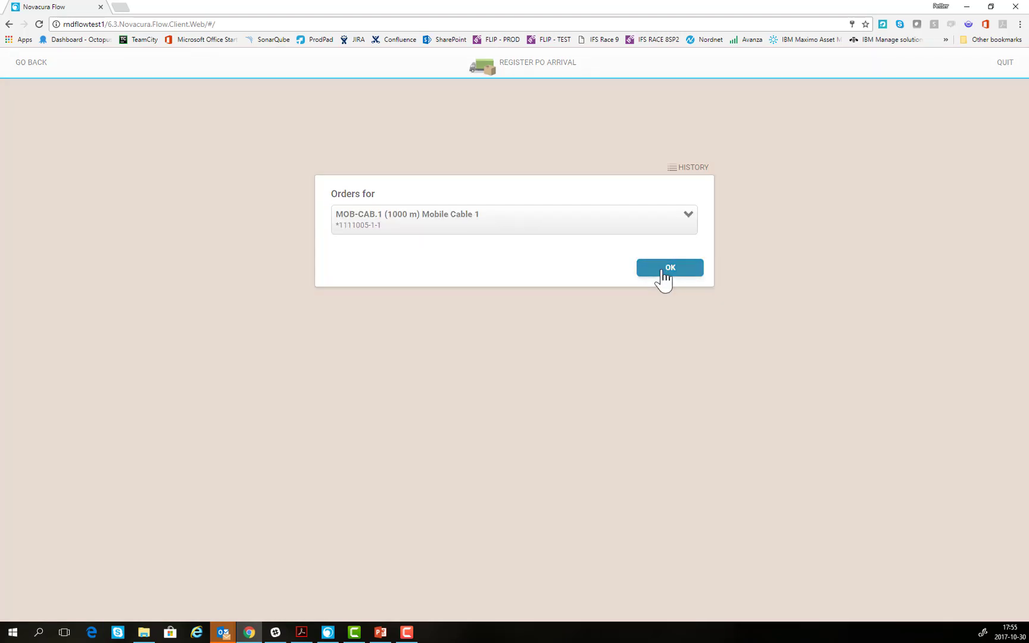
{"action": "left_click", "coordinate": [665, 271]}
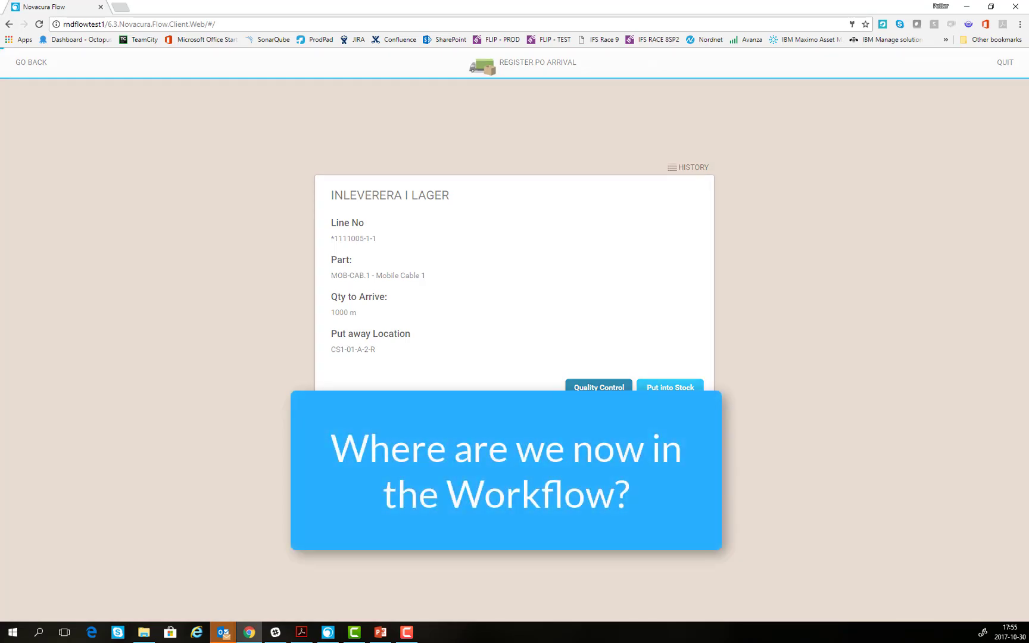
{"action": "left_click", "coordinate": [616, 400]}
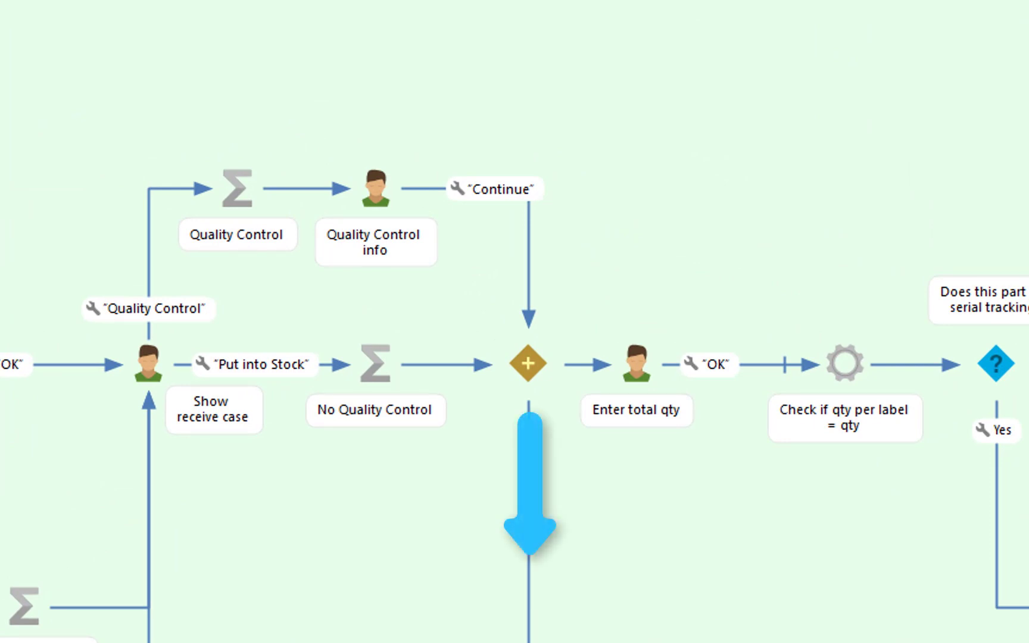
Step: In Flow Studio, review the task name translations of the swimlane crossing into the Quality Control lane, then close its configuration
{"action": "left_click_drag", "start_coordinate": [718, 560], "coordinate": [681, 270]}
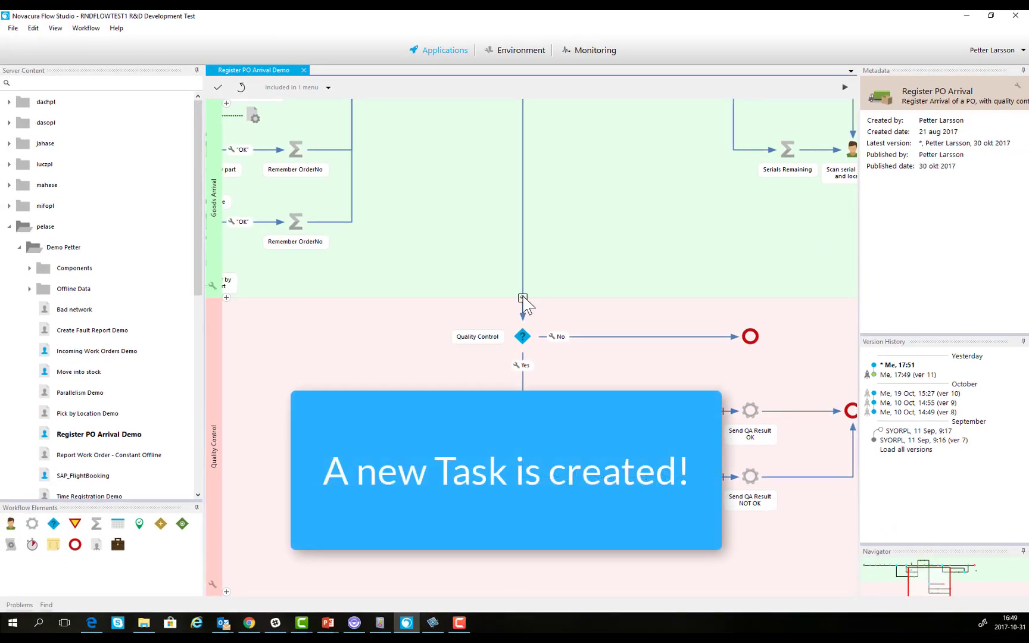
{"action": "double_click", "coordinate": [522, 298]}
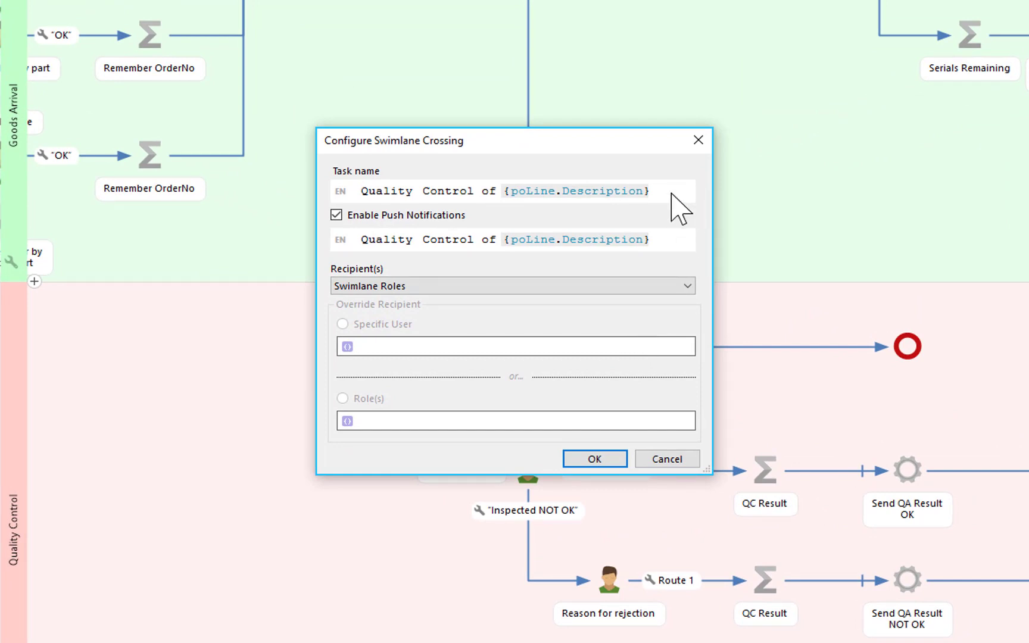
{"action": "left_click", "coordinate": [672, 194]}
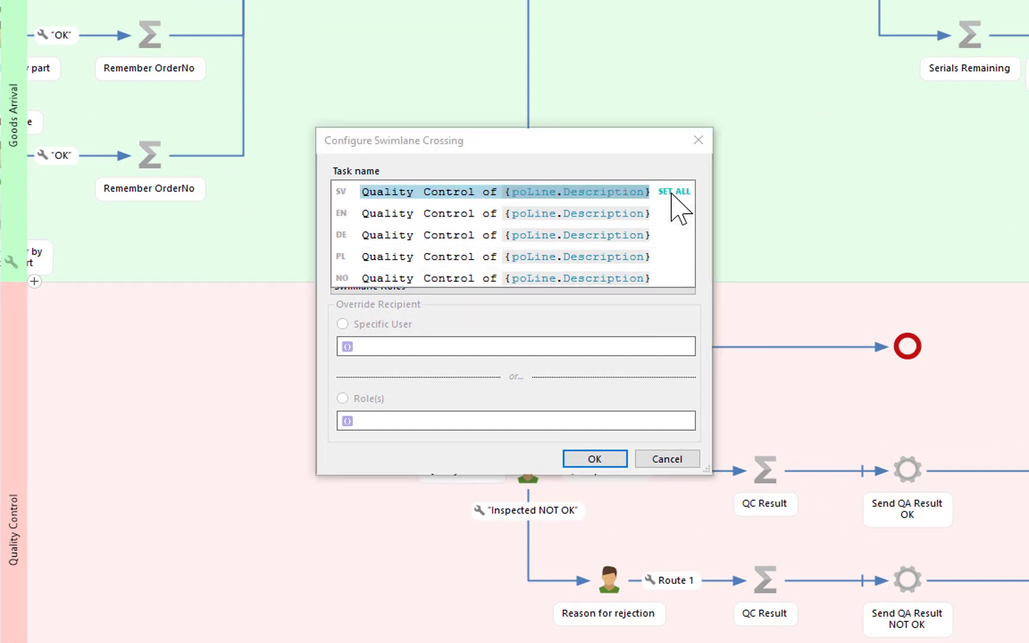
{"action": "left_click", "coordinate": [677, 163]}
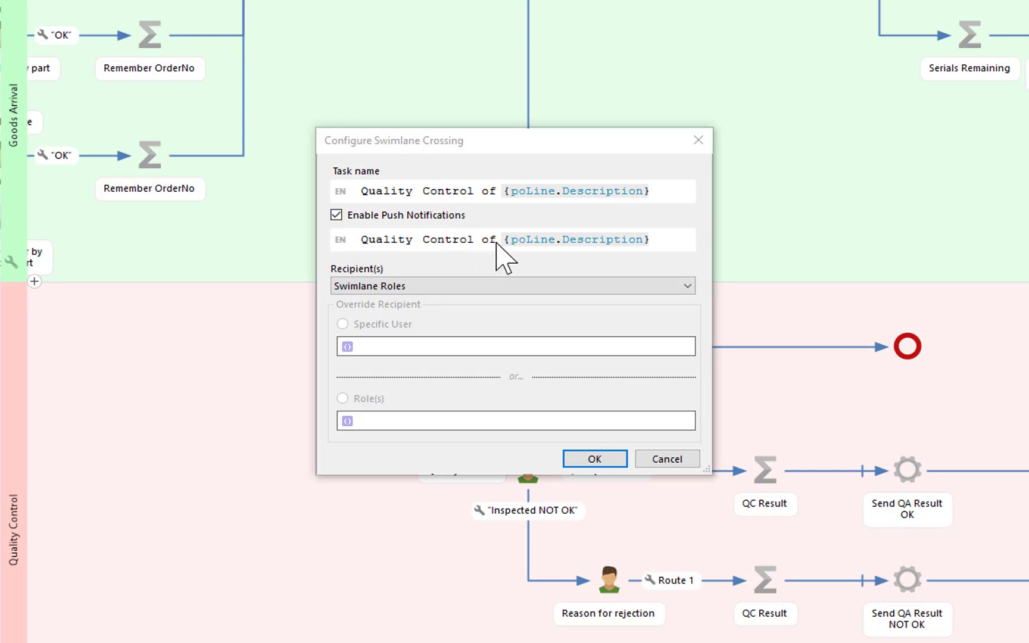
{"action": "left_click", "coordinate": [595, 460]}
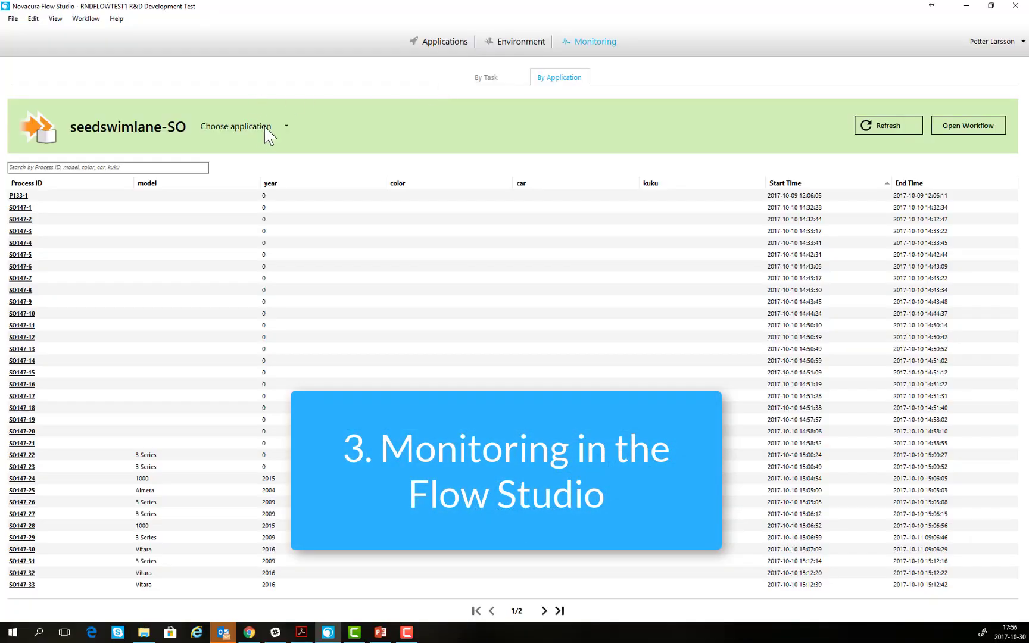
Step: Show the monitored processes of Register PO Arrival, sort them by newest start time and open the latest process
{"action": "left_click", "coordinate": [266, 127]}
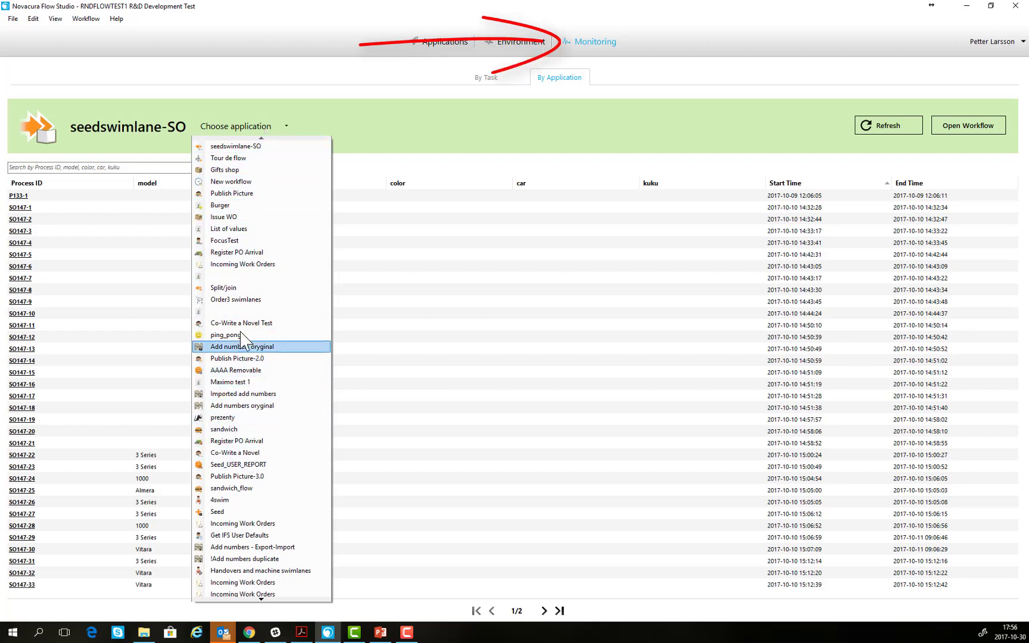
{"action": "left_click", "coordinate": [245, 253]}
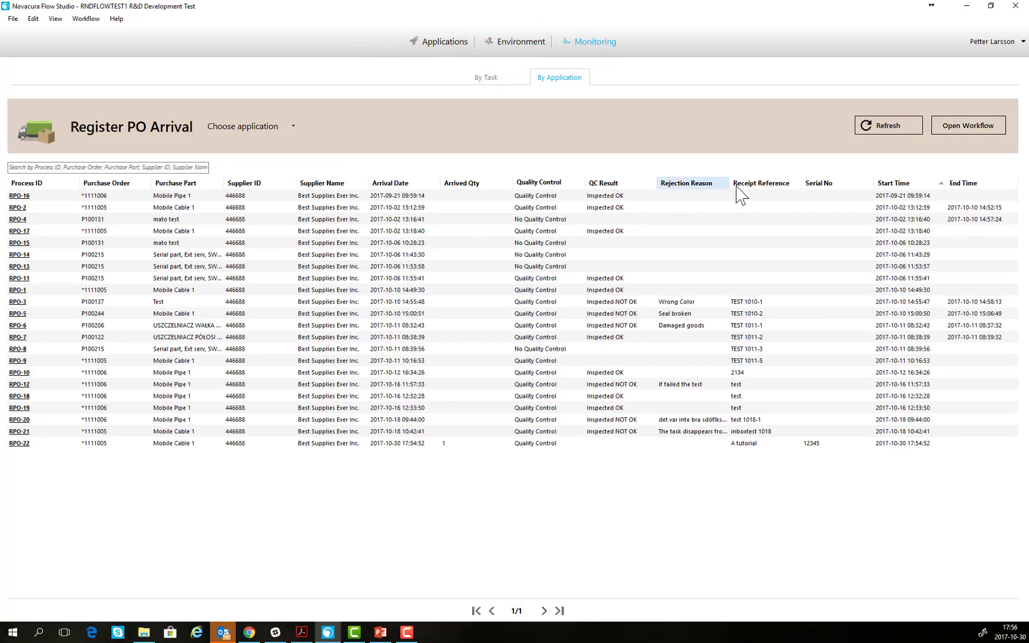
{"action": "left_click", "coordinate": [901, 184]}
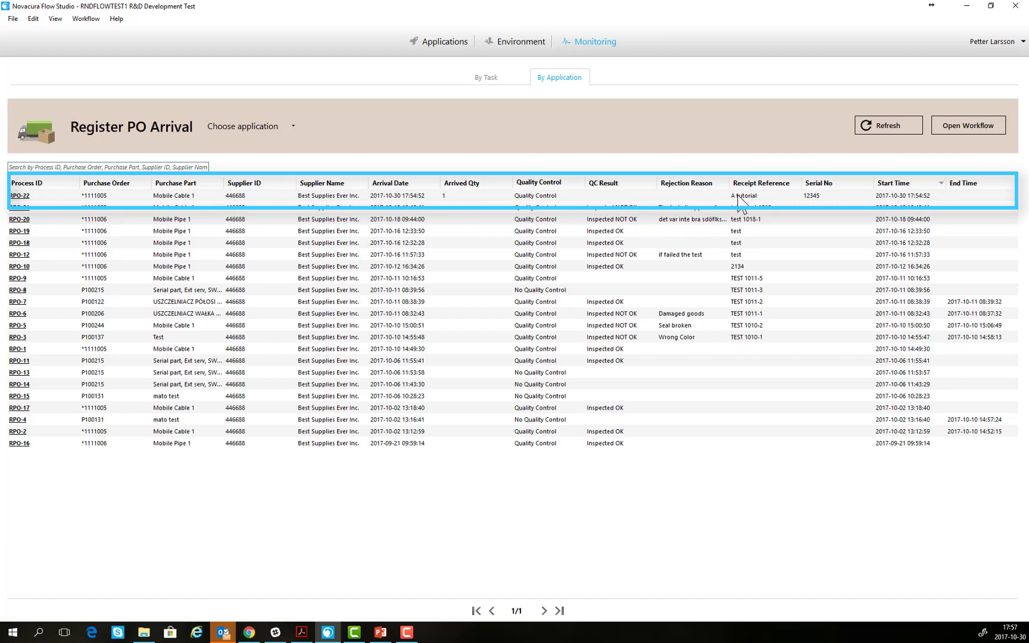
{"action": "left_click", "coordinate": [23, 196]}
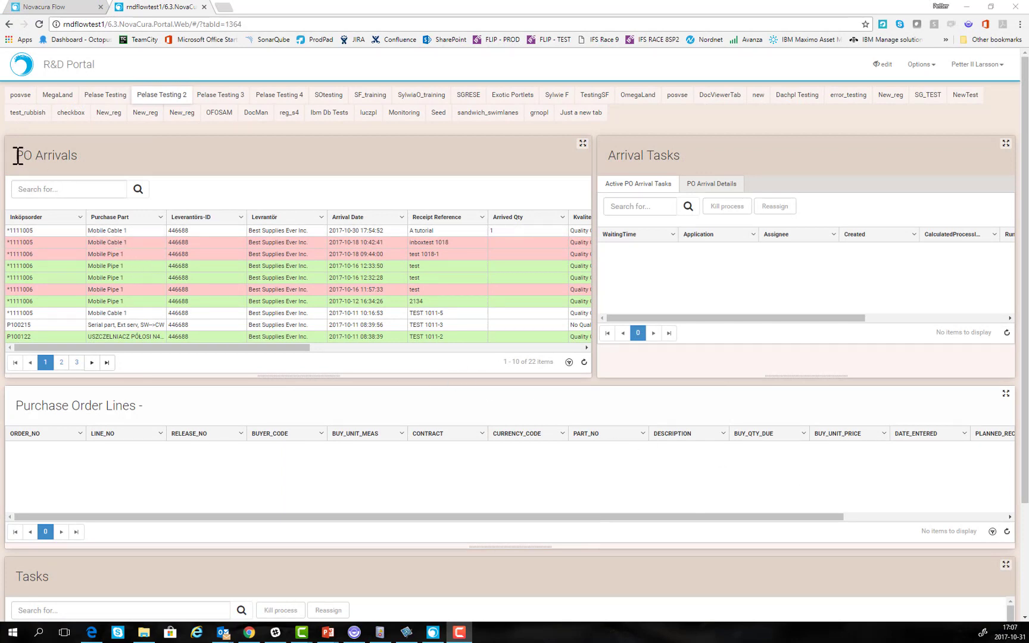
Step: In the R&D Portal, select the "A tutorial" PO arrival, its unassigned arrival task and its purchase order line to examine the linked details
{"action": "left_click_drag", "start_coordinate": [16, 154], "coordinate": [80, 151]}
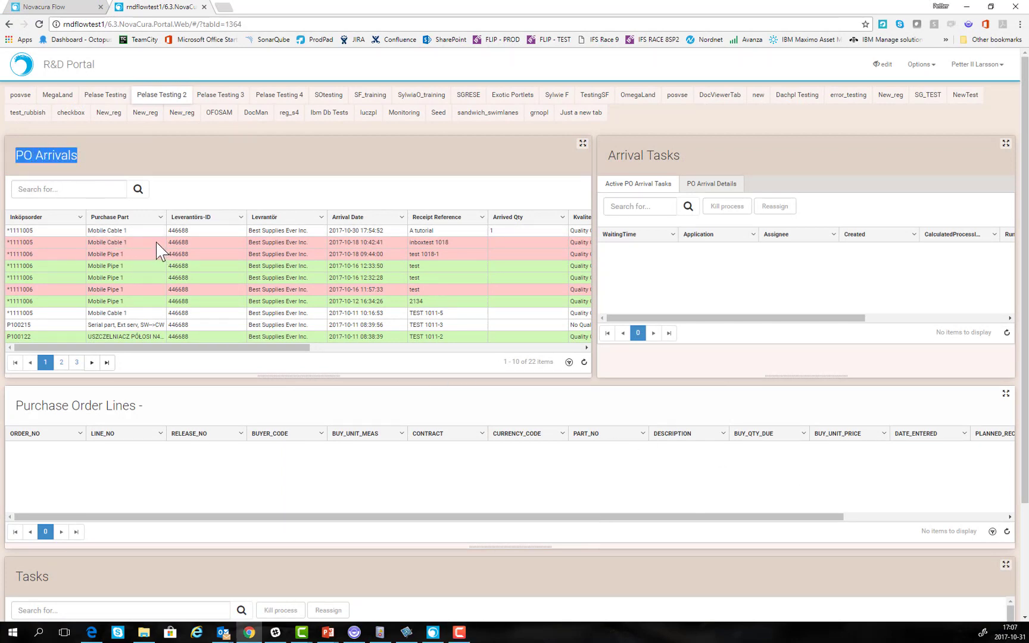
{"action": "left_click", "coordinate": [226, 237]}
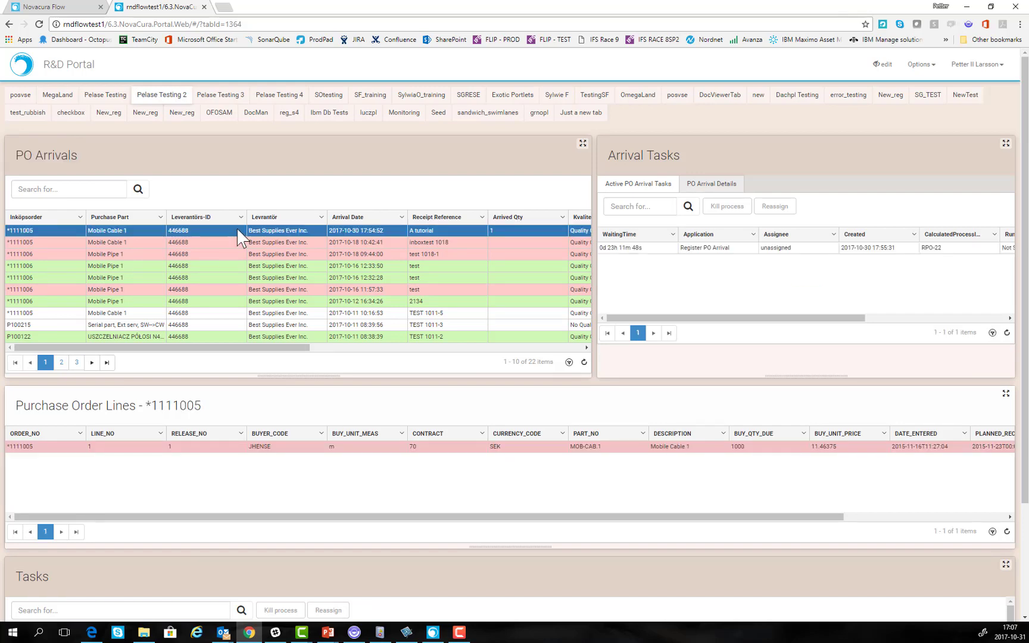
{"action": "left_click", "coordinate": [652, 249]}
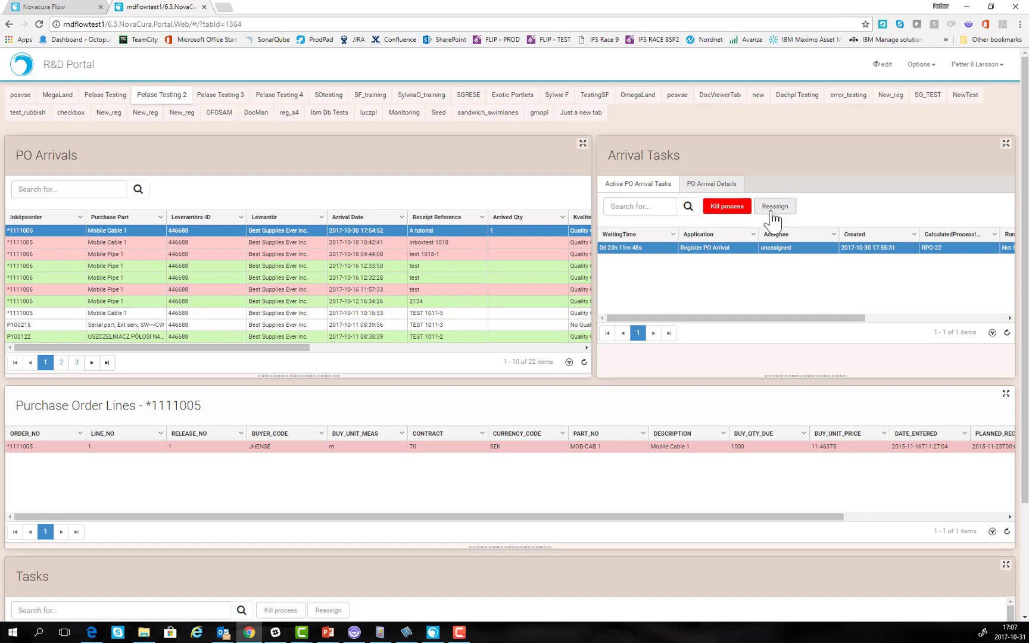
{"action": "left_click", "coordinate": [67, 448]}
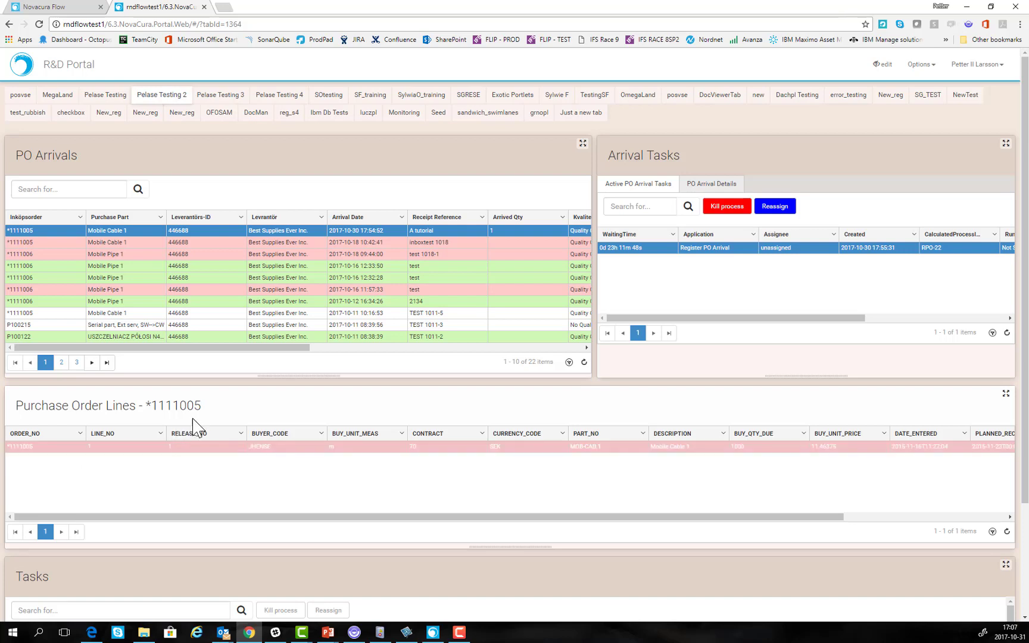
{"action": "left_click_drag", "start_coordinate": [200, 406], "coordinate": [146, 403]}
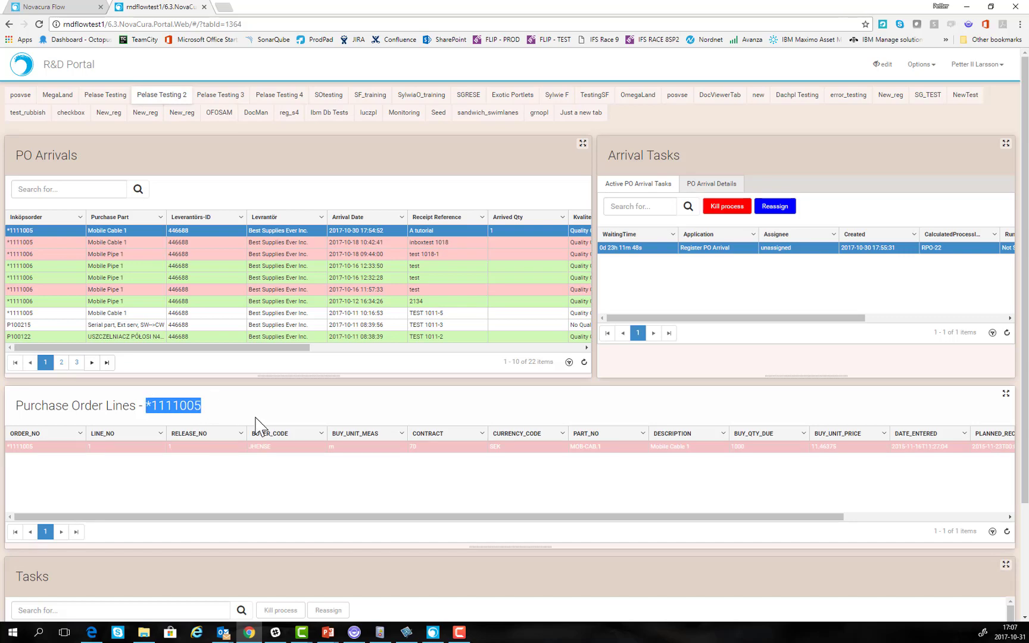